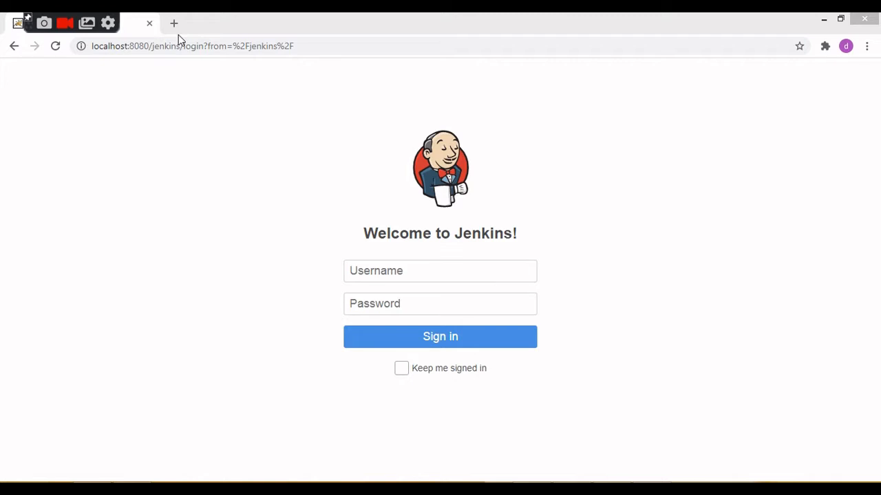
Search the web for "maven download" in a new tab and open the Files list on the Apache Maven download page.
{"action": "left_click", "coordinate": [175, 24]}
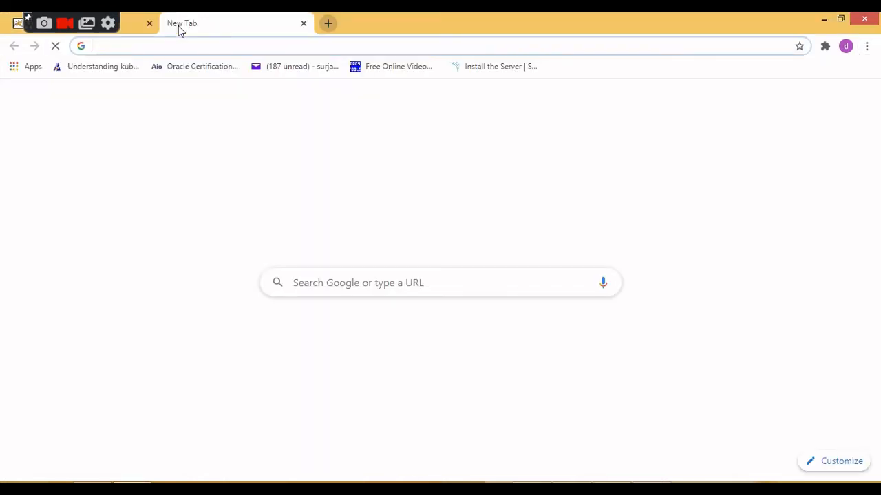
{"action": "type", "text": "maven"}
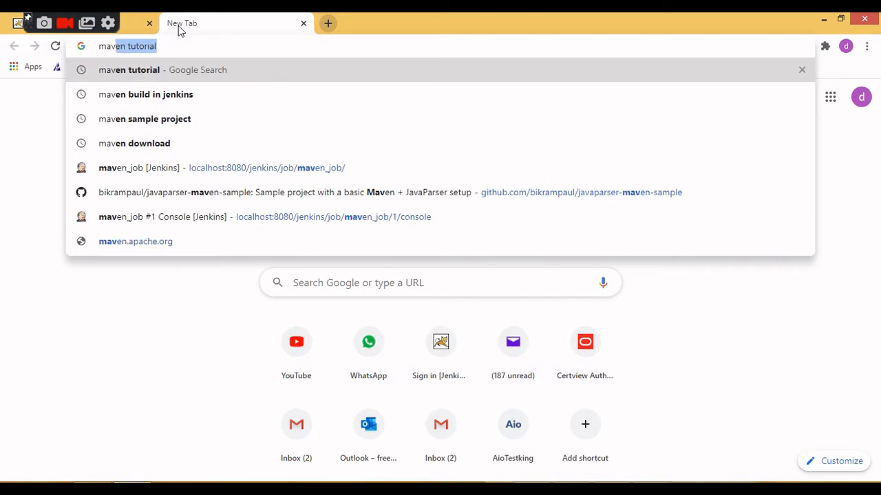
{"action": "key", "text": "Down"}
{"action": "key", "text": "Down"}
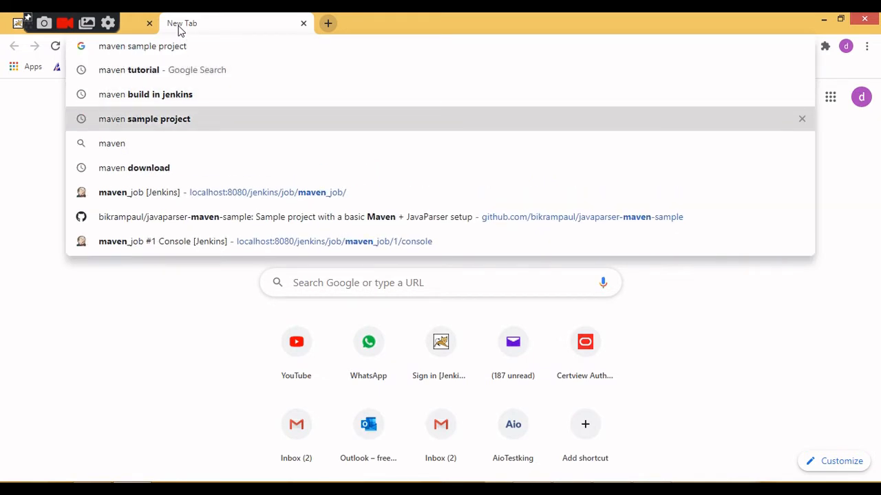
{"action": "key", "text": "Up"}
{"action": "key", "text": "Up"}
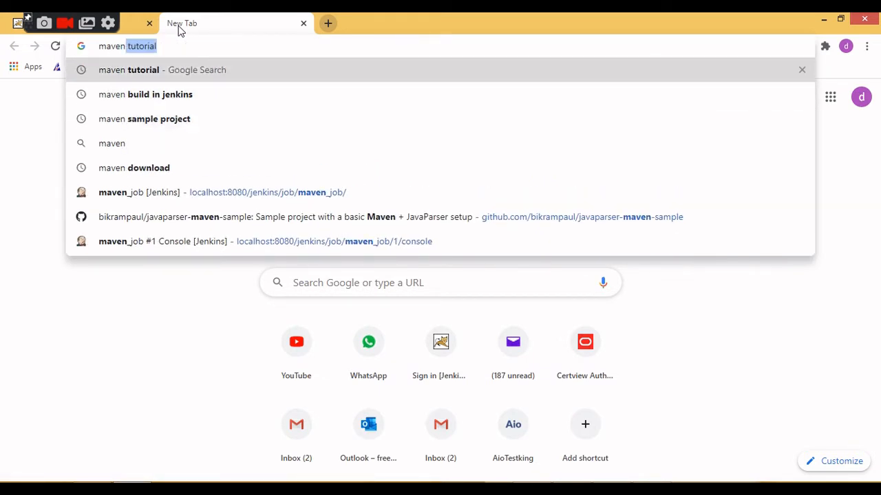
{"action": "type", "text": "do"}
{"action": "key", "text": "Return"}
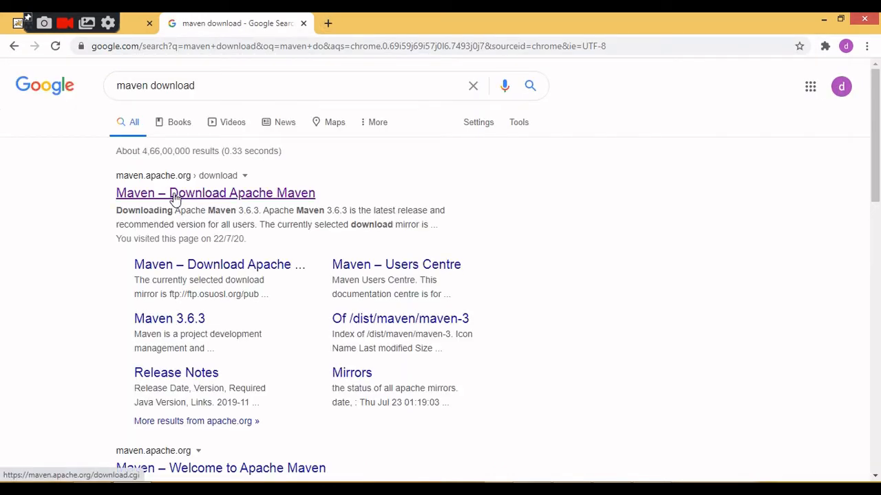
{"action": "left_click", "coordinate": [174, 198]}
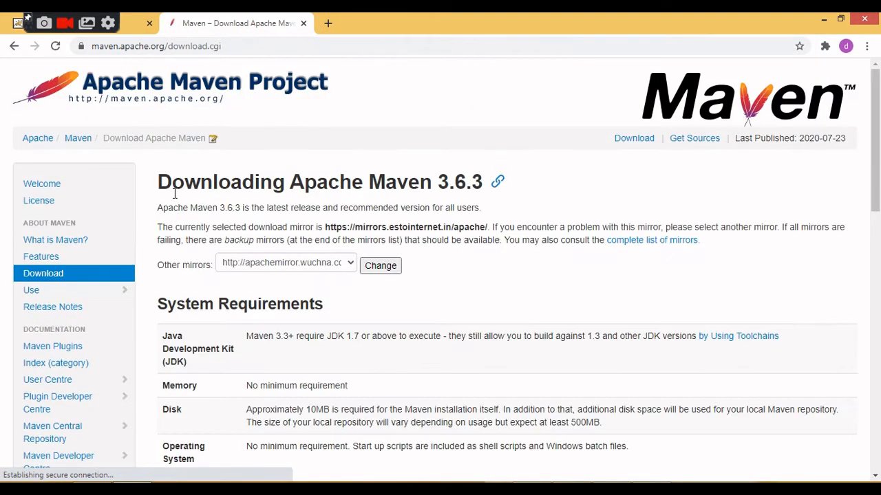
{"action": "scroll", "coordinate": [791, 207], "scroll_direction": "down", "scroll_amount": 5}
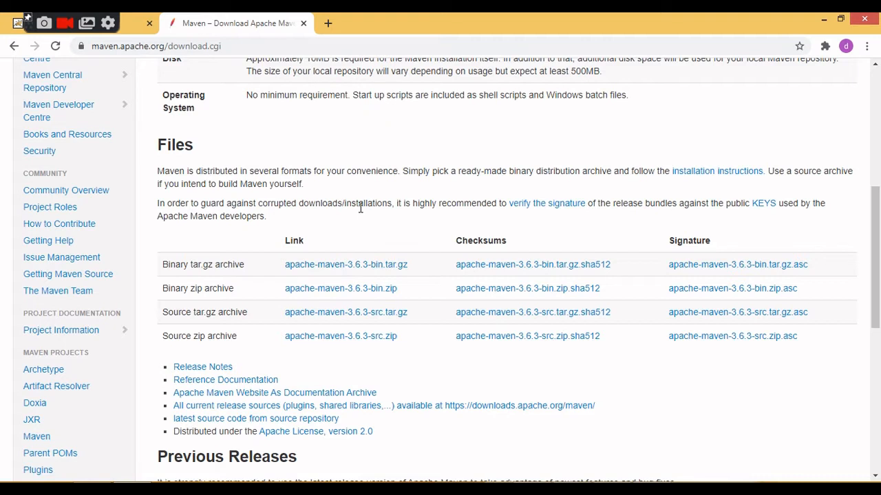
Switch to the Windows desktop and open the Environment Variables from the advanced system settings of This PC.
{"action": "left_click", "coordinate": [825, 19]}
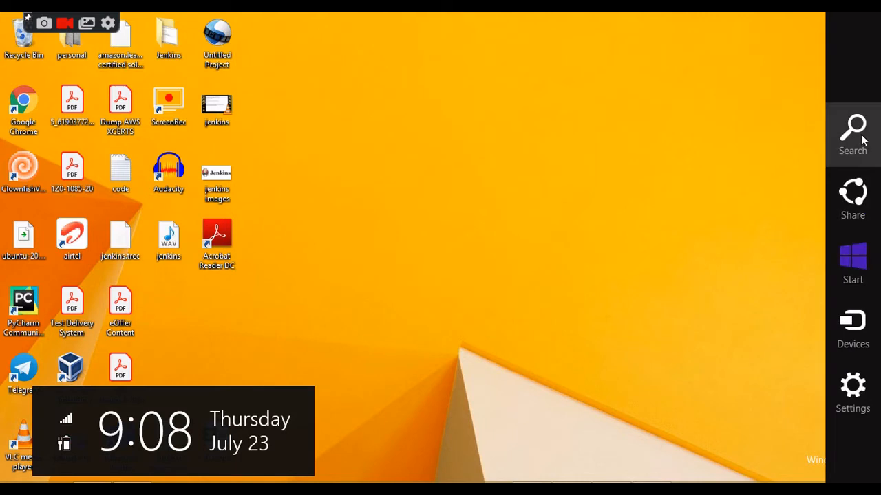
{"action": "key", "text": "super+s"}
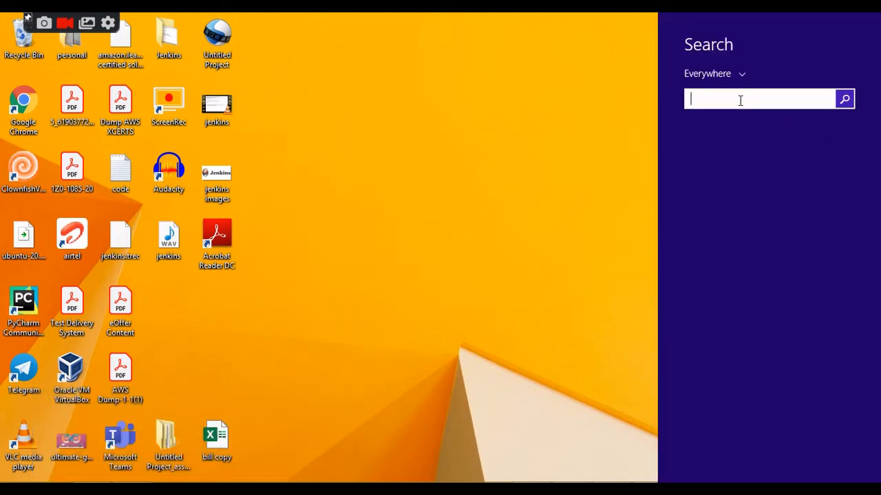
{"action": "type", "text": "pc settings"}
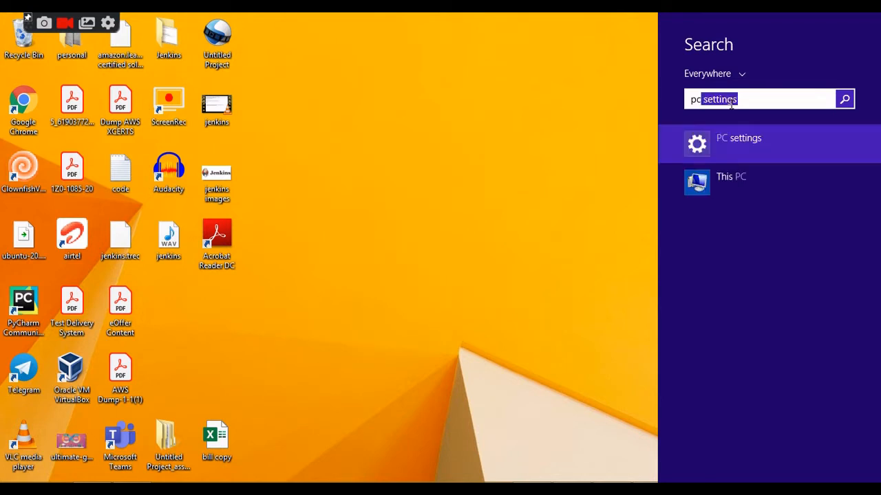
{"action": "right_click", "coordinate": [722, 180]}
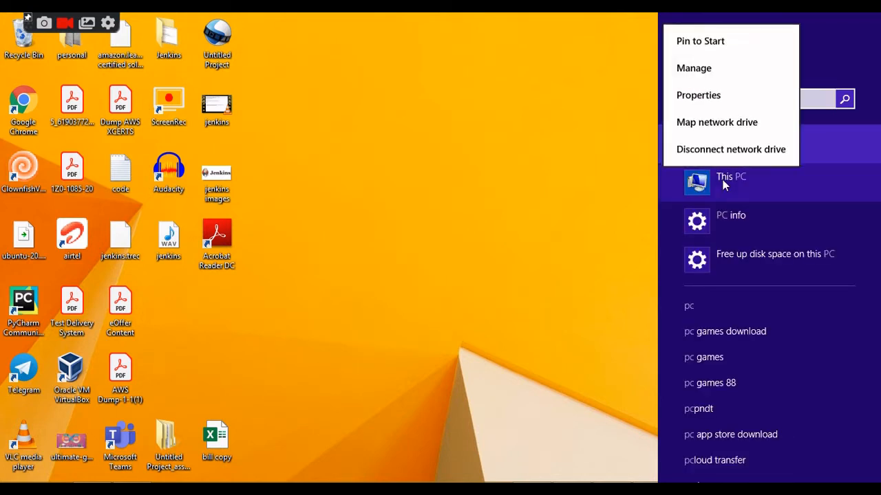
{"action": "left_click", "coordinate": [702, 96]}
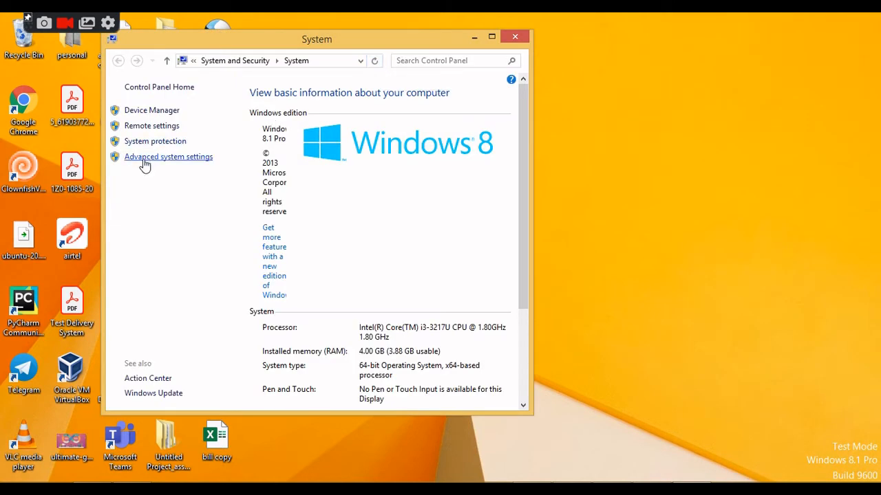
{"action": "left_click", "coordinate": [144, 164]}
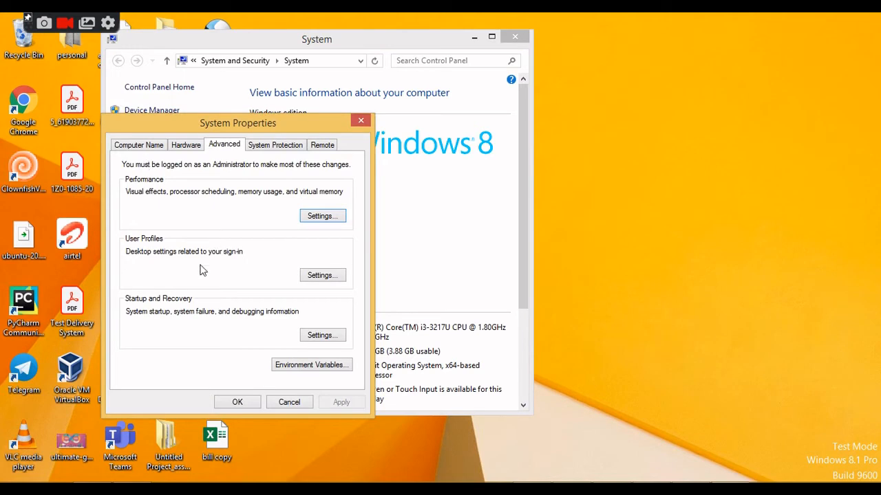
{"action": "left_click", "coordinate": [296, 365]}
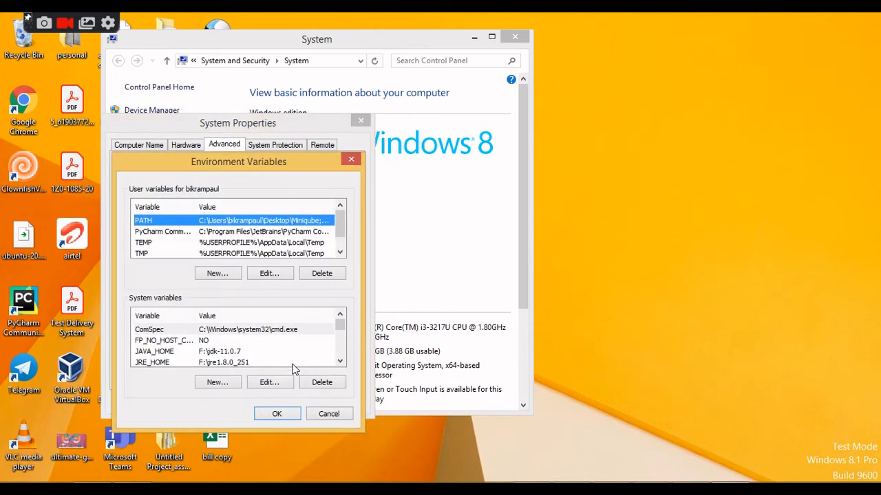
Examine the user PATH variable, highlighting its F:\maven\bin entry, and close its edit dialog.
{"action": "left_click", "coordinate": [262, 275]}
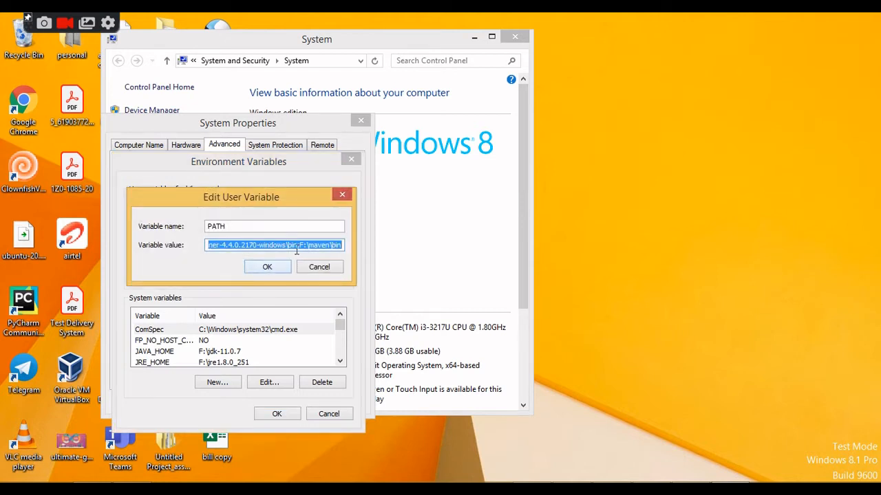
{"action": "left_click", "coordinate": [298, 246]}
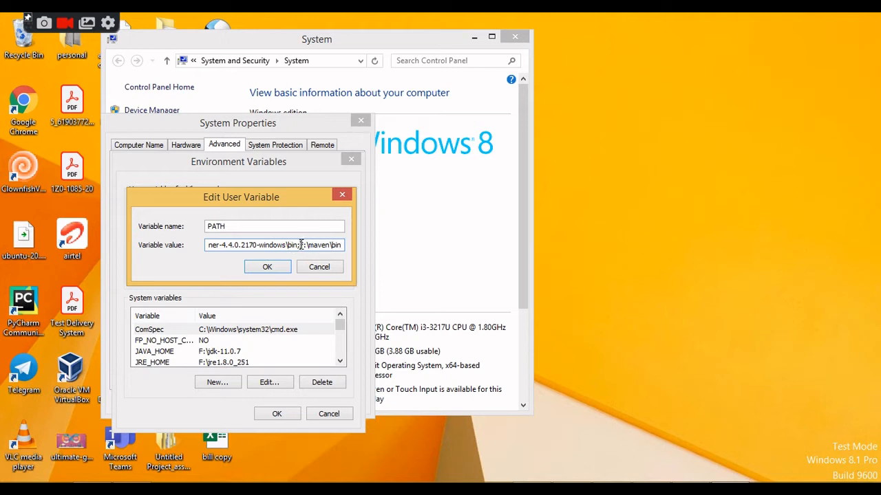
{"action": "left_click_drag", "start_coordinate": [300, 244], "coordinate": [329, 241]}
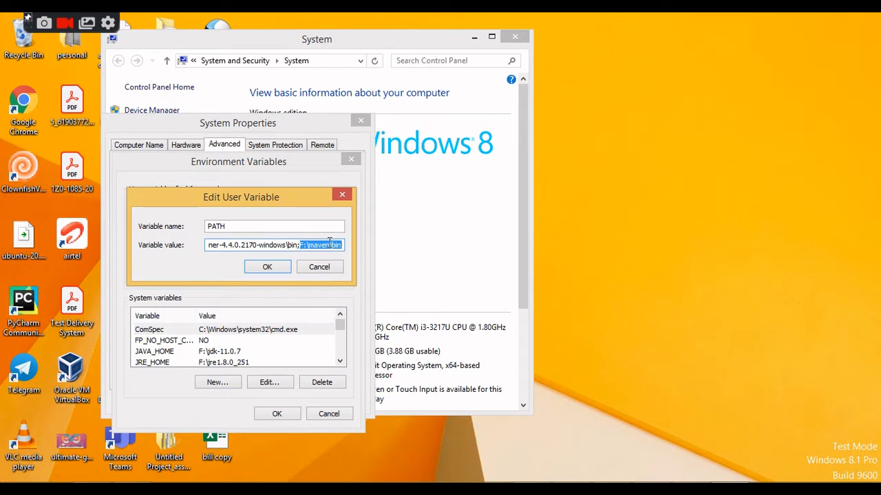
{"action": "left_click", "coordinate": [267, 268]}
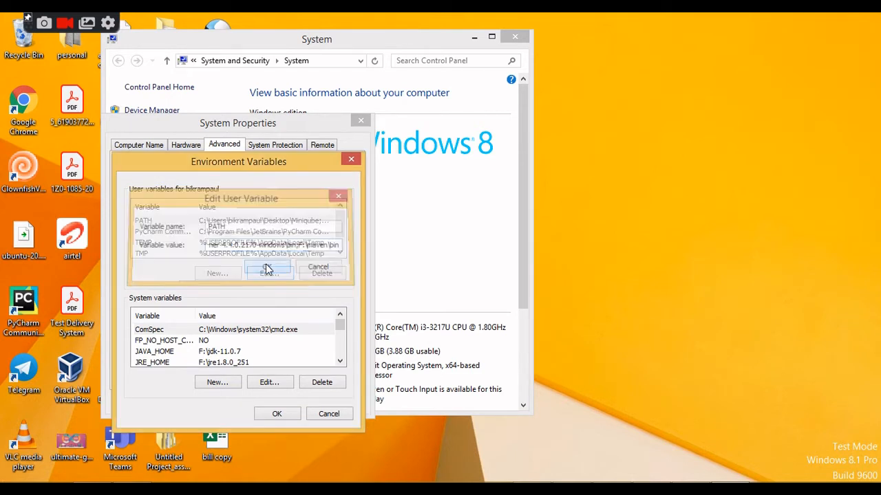
Examine the name and value of the MVN_HOME system variable and close all the system settings windows.
{"action": "left_click", "coordinate": [215, 382]}
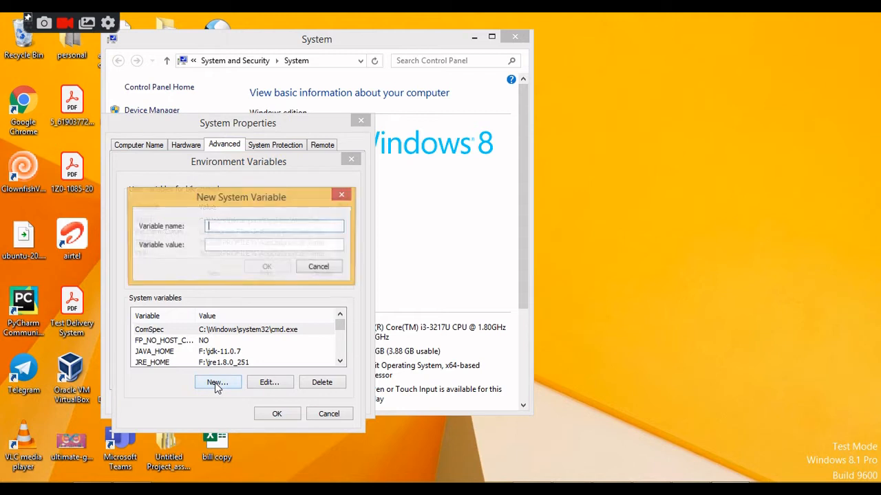
{"action": "left_click", "coordinate": [340, 197]}
{"action": "left_click_drag", "start_coordinate": [341, 326], "coordinate": [344, 333]}
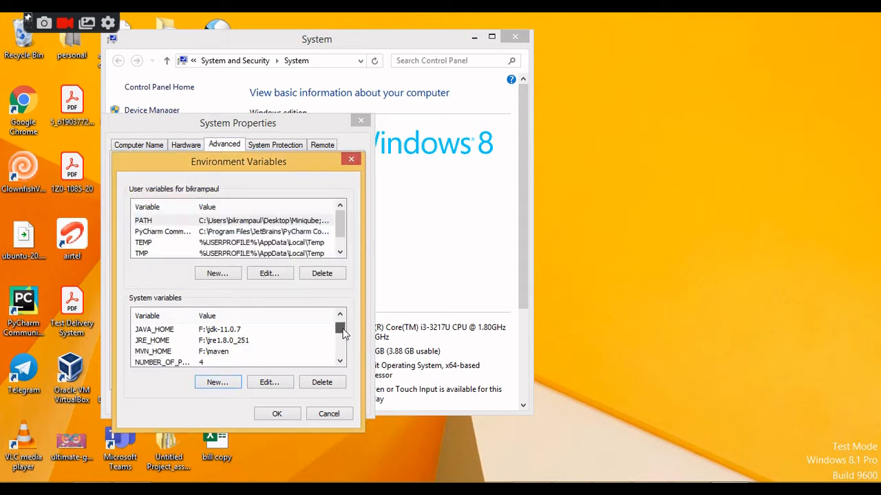
{"action": "left_click", "coordinate": [153, 343]}
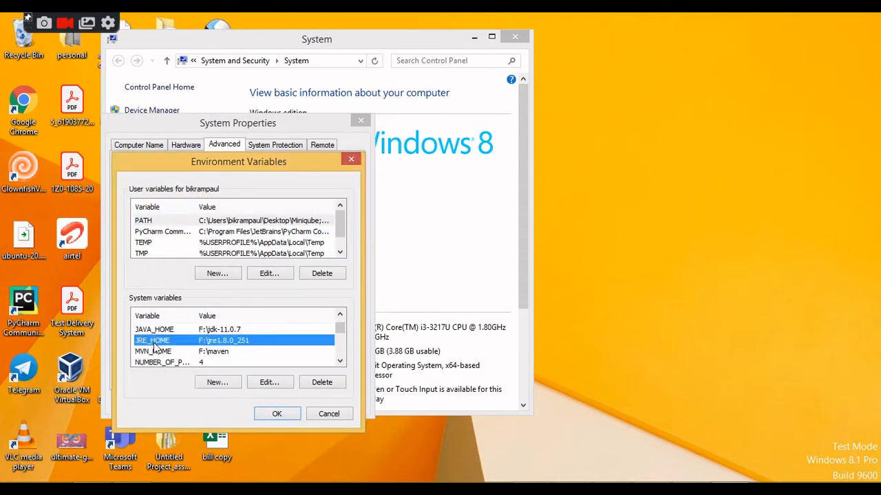
{"action": "left_click", "coordinate": [154, 351]}
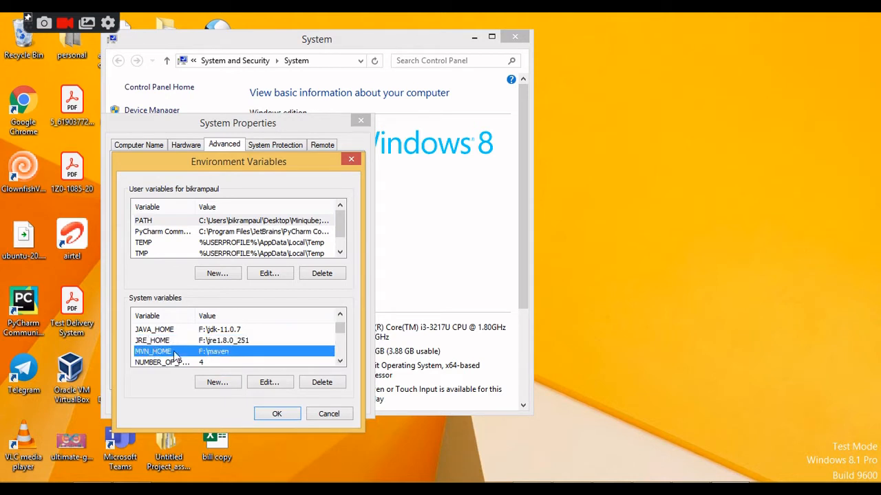
{"action": "left_click", "coordinate": [268, 382]}
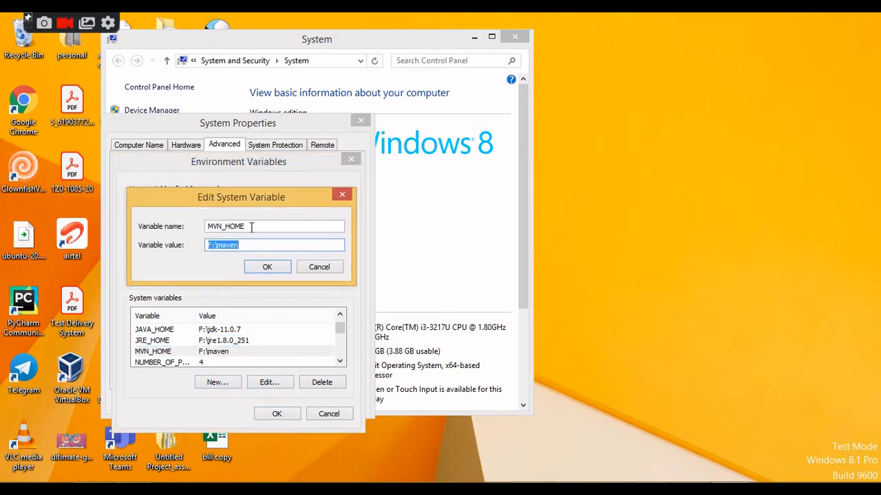
{"action": "left_click_drag", "start_coordinate": [251, 227], "coordinate": [207, 226]}
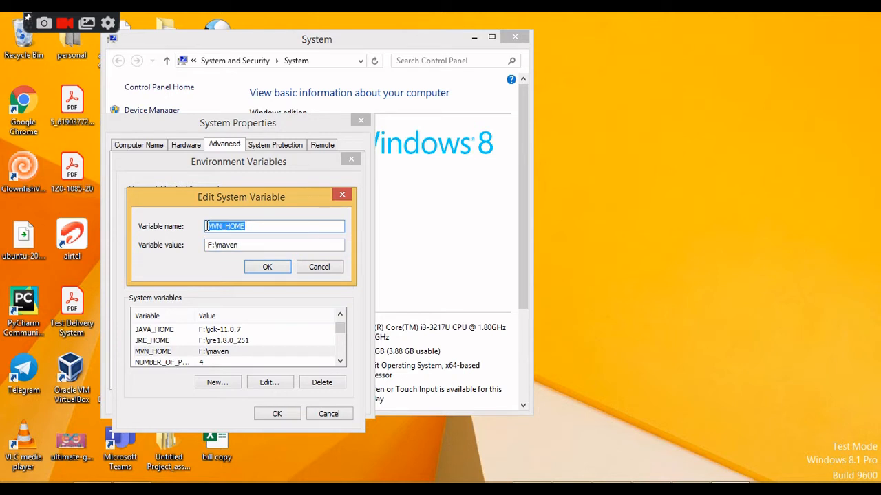
{"action": "left_click_drag", "start_coordinate": [242, 244], "coordinate": [203, 245]}
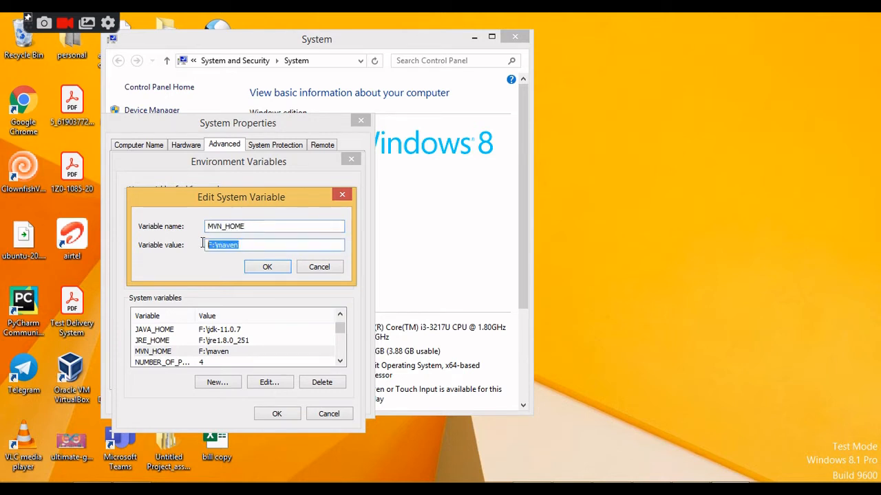
{"action": "left_click", "coordinate": [265, 268]}
{"action": "left_click", "coordinate": [275, 416]}
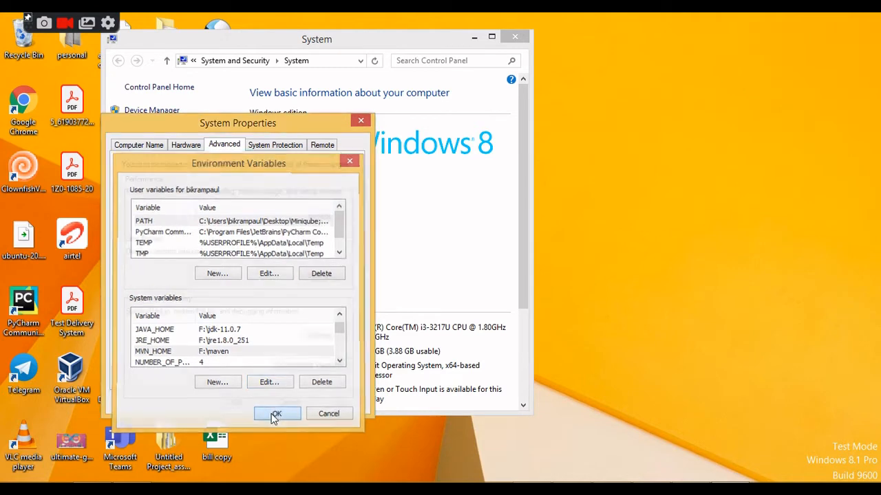
{"action": "left_click", "coordinate": [250, 403]}
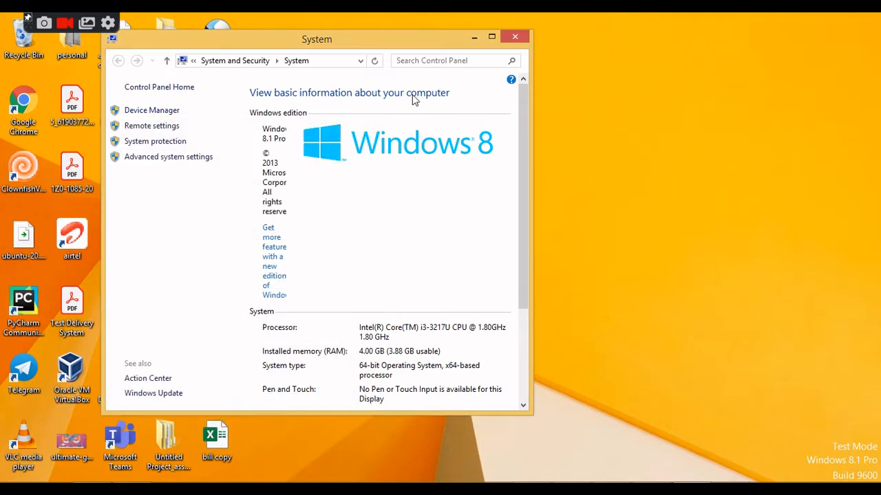
{"action": "left_click", "coordinate": [514, 38]}
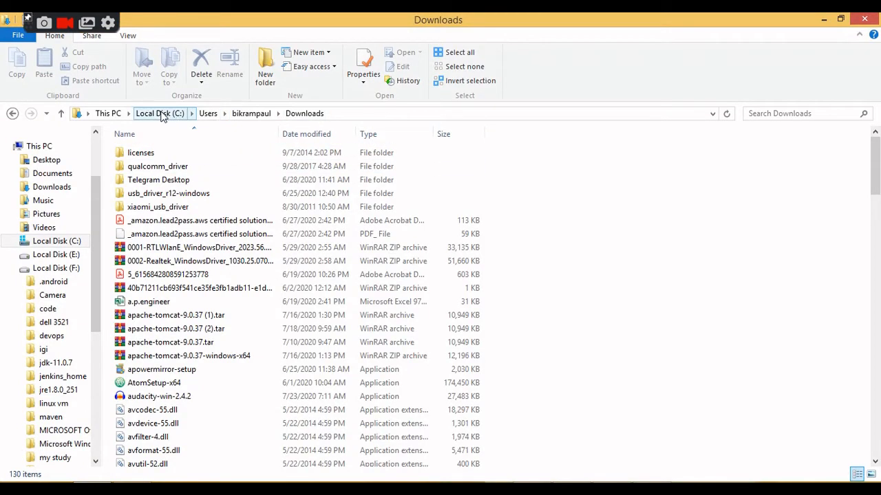
Browse to Local Disk (F:) in File Explorer to examine its folders, and minimize the window.
{"action": "left_click", "coordinate": [162, 115]}
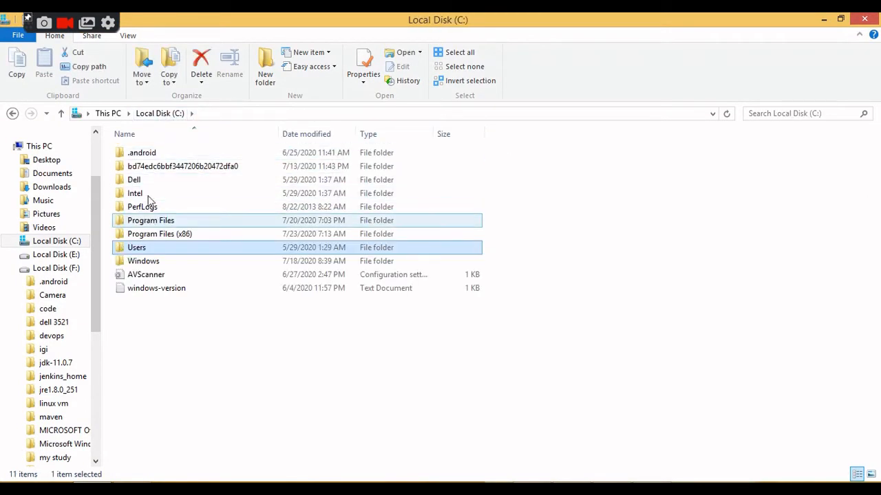
{"action": "left_click", "coordinate": [107, 113]}
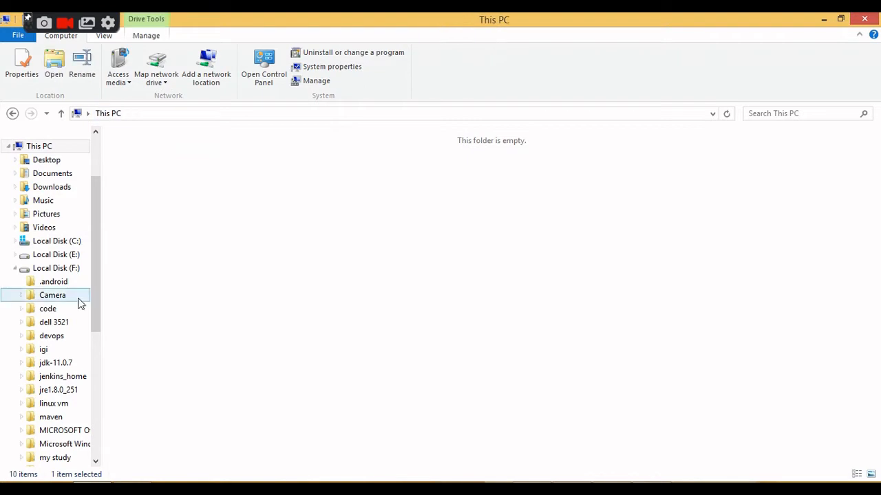
{"action": "left_click", "coordinate": [60, 270]}
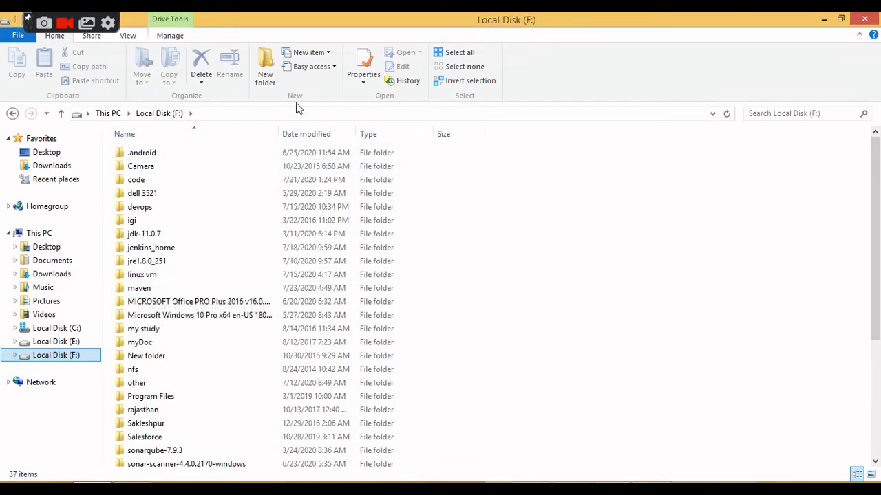
{"action": "left_click", "coordinate": [825, 19]}
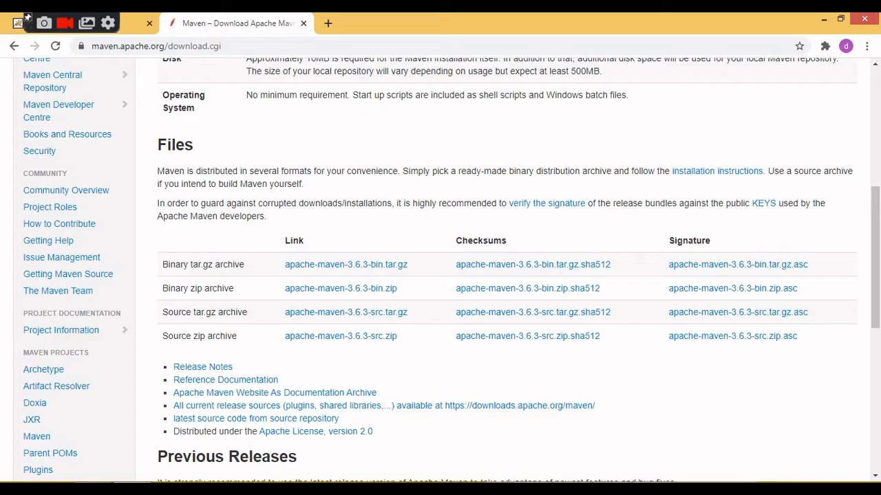
Switch to the browser tab with the Jenkins sign-in page.
{"action": "left_click", "coordinate": [129, 23]}
{"action": "left_click", "coordinate": [387, 270]}
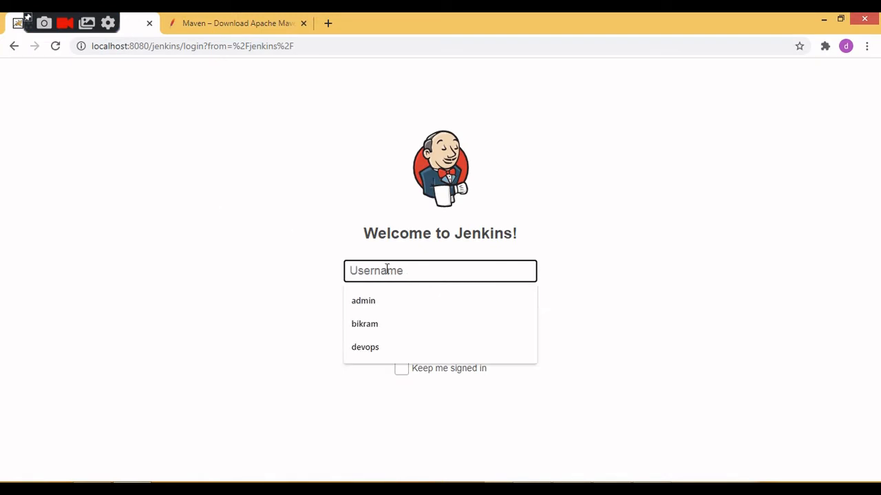
{"action": "type", "text": "bi"}
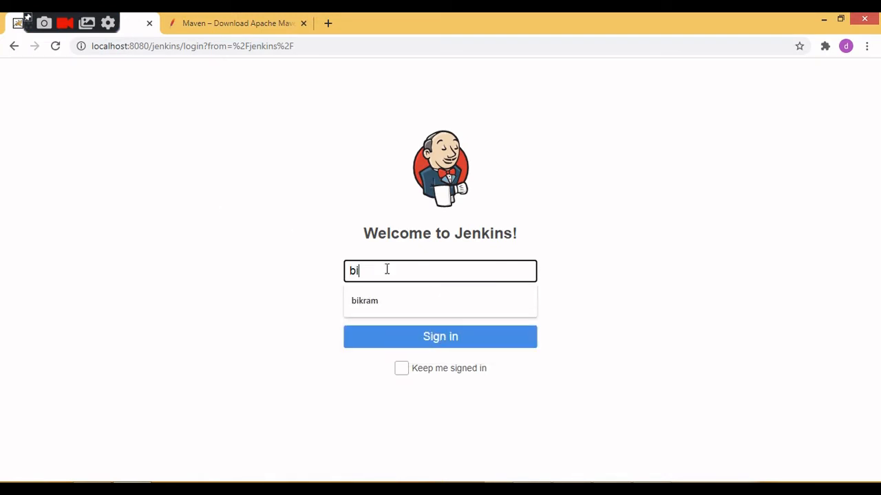
{"action": "left_click", "coordinate": [370, 303]}
{"action": "left_click", "coordinate": [370, 303]}
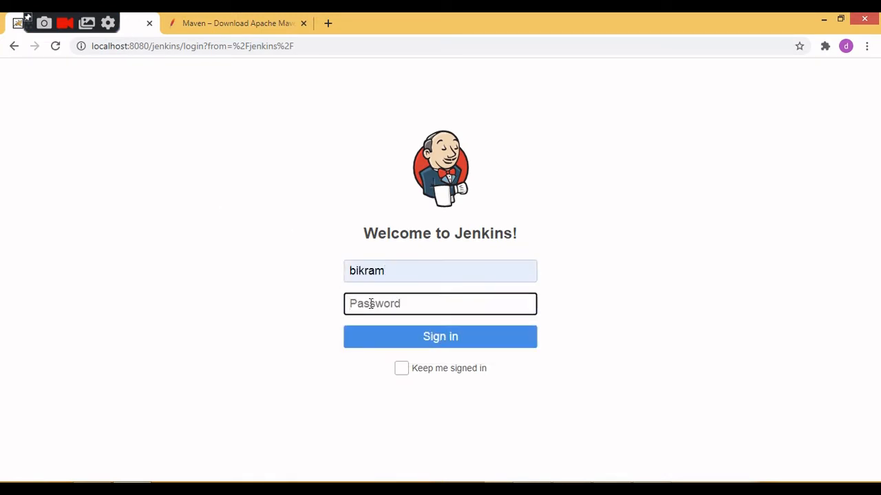
{"action": "type", "text": "•"}
{"action": "key", "text": "BackSpace"}
Replace the username with devops, enter the account password and sign in to Jenkins.
{"action": "double_click", "coordinate": [404, 276]}
{"action": "type", "text": "de"}
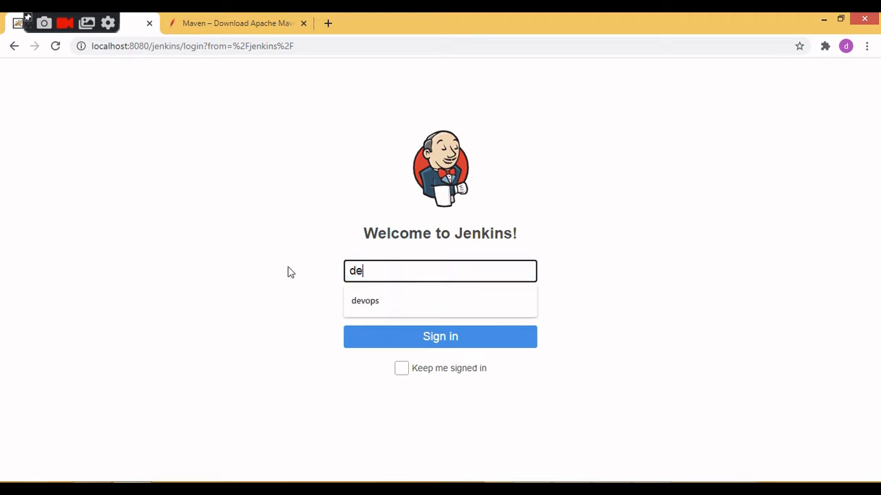
{"action": "type", "text": "vops"}
{"action": "left_click", "coordinate": [383, 307]}
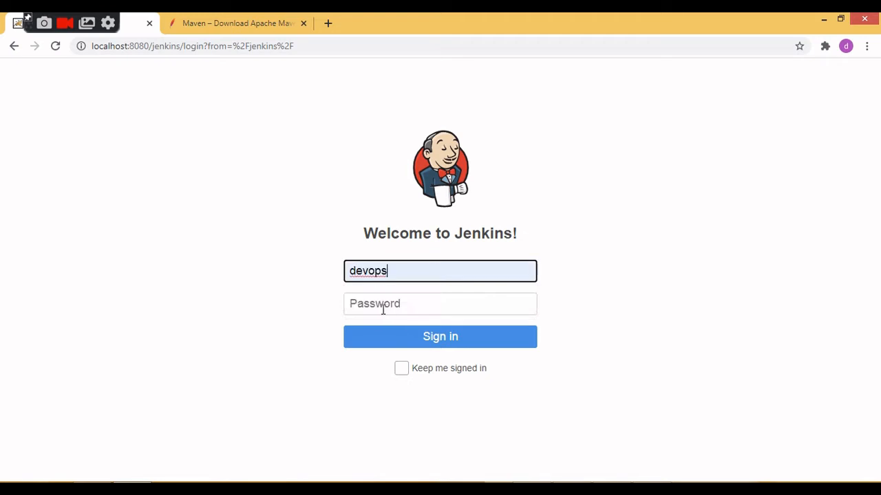
{"action": "left_click", "coordinate": [379, 306]}
{"action": "type", "text": "•••"}
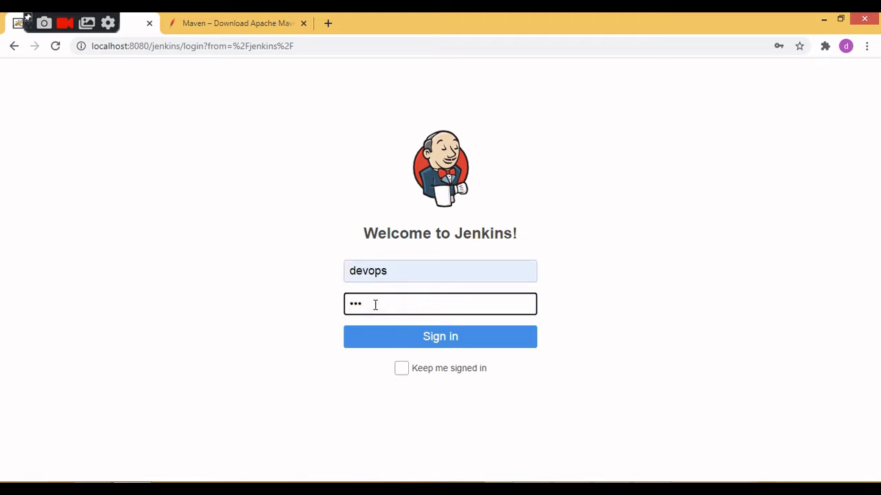
{"action": "type", "text": "•••"}
{"action": "key", "text": "Return"}
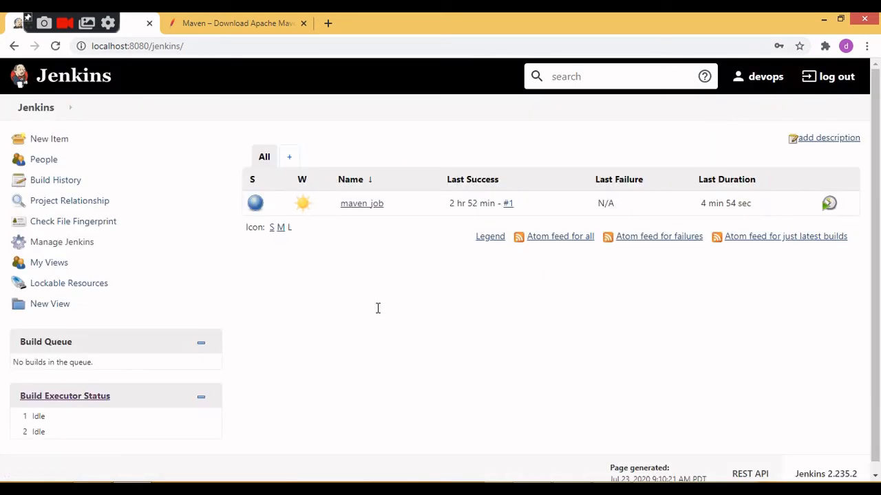
Open the Global Tool Configuration from Manage Jenkins and close the Maven download page.
{"action": "left_click", "coordinate": [547, 220]}
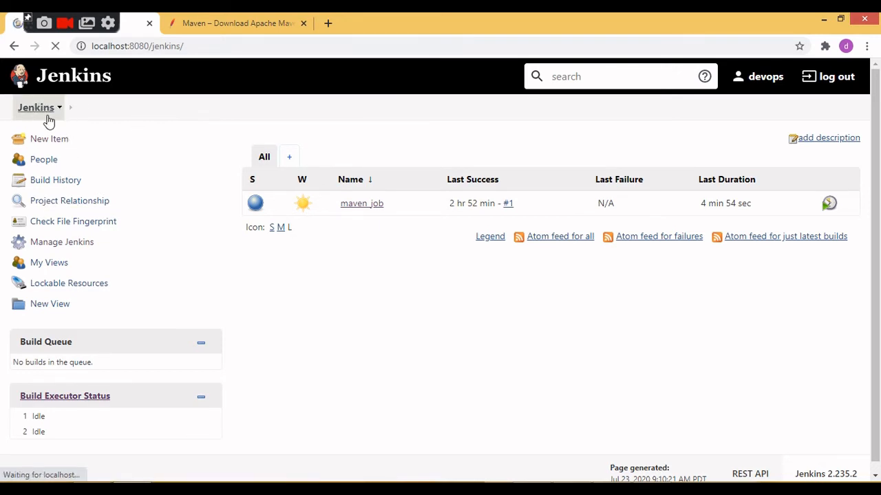
{"action": "left_click", "coordinate": [46, 247]}
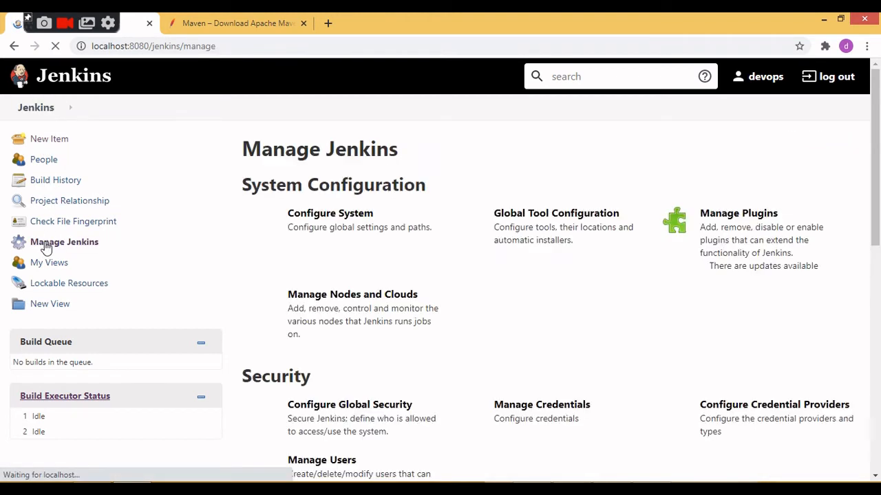
{"action": "left_click", "coordinate": [505, 226]}
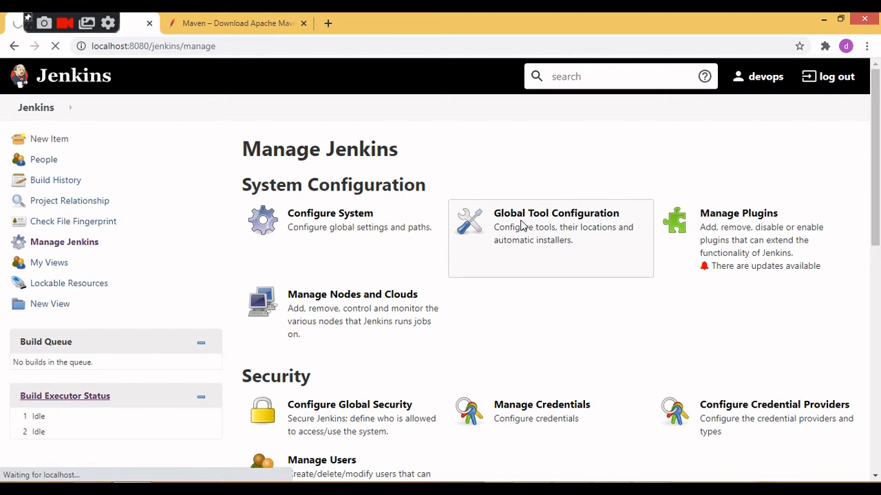
{"action": "left_click", "coordinate": [304, 23]}
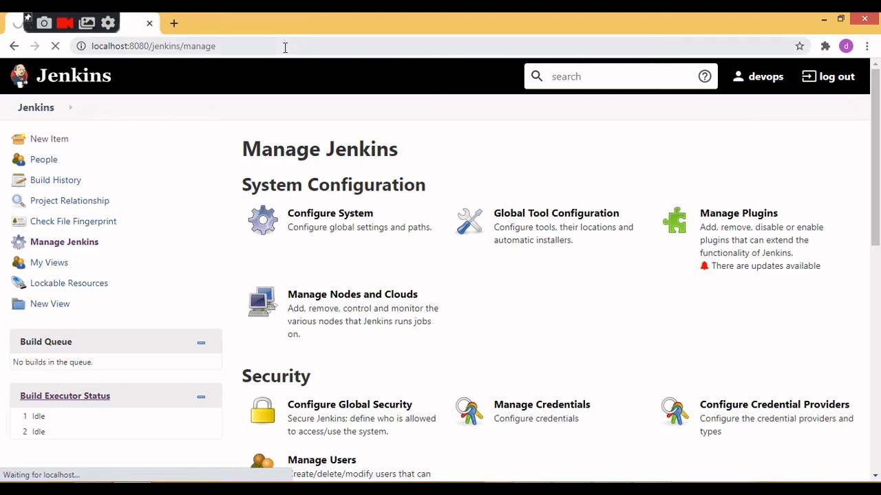
{"action": "left_click", "coordinate": [285, 48]}
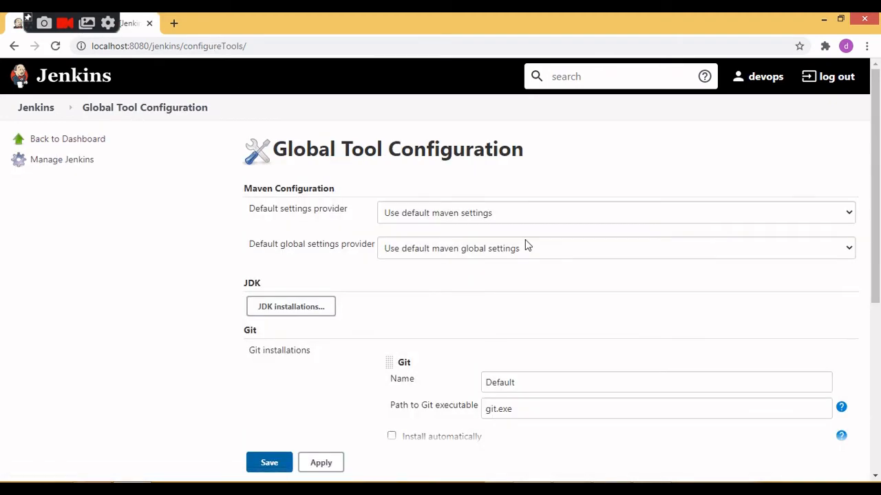
Expand the Maven installations and examine the installation's name and MAVEN_HOME path, highlighting both values.
{"action": "left_click_drag", "start_coordinate": [878, 186], "coordinate": [879, 373]}
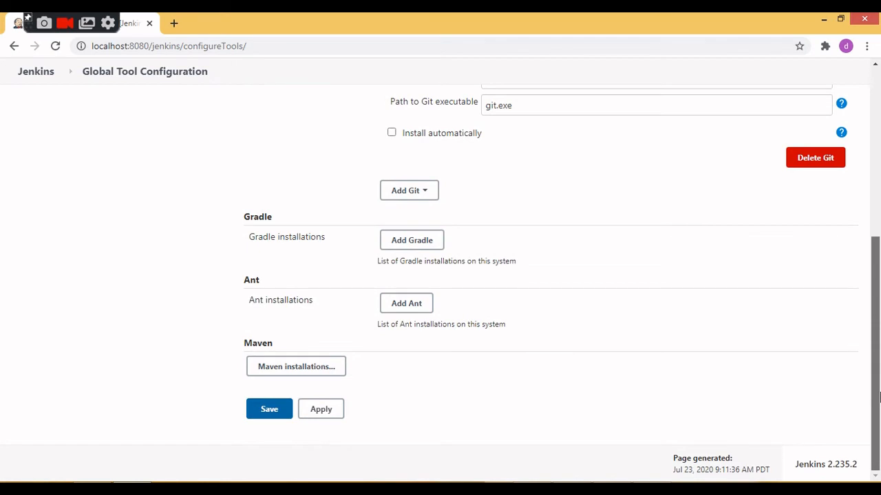
{"action": "left_click", "coordinate": [279, 368]}
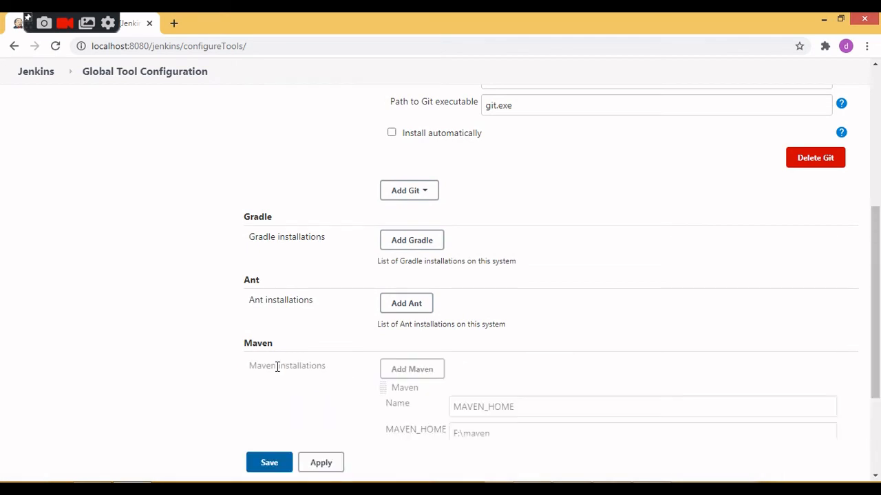
{"action": "left_click_drag", "start_coordinate": [876, 308], "coordinate": [817, 382]}
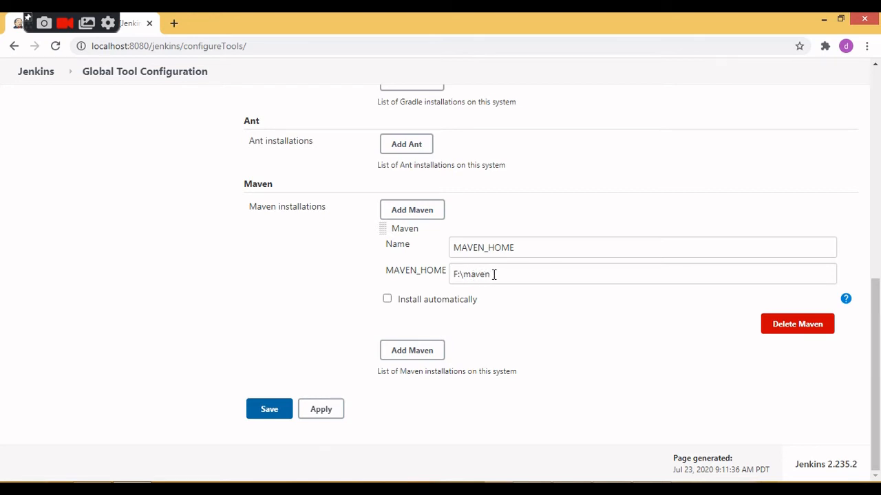
{"action": "left_click_drag", "start_coordinate": [491, 276], "coordinate": [452, 276]}
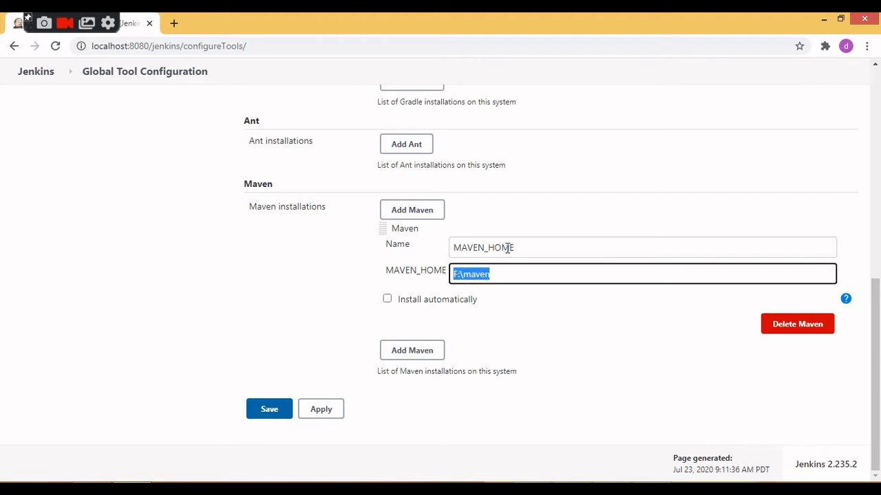
{"action": "left_click_drag", "start_coordinate": [528, 249], "coordinate": [453, 250]}
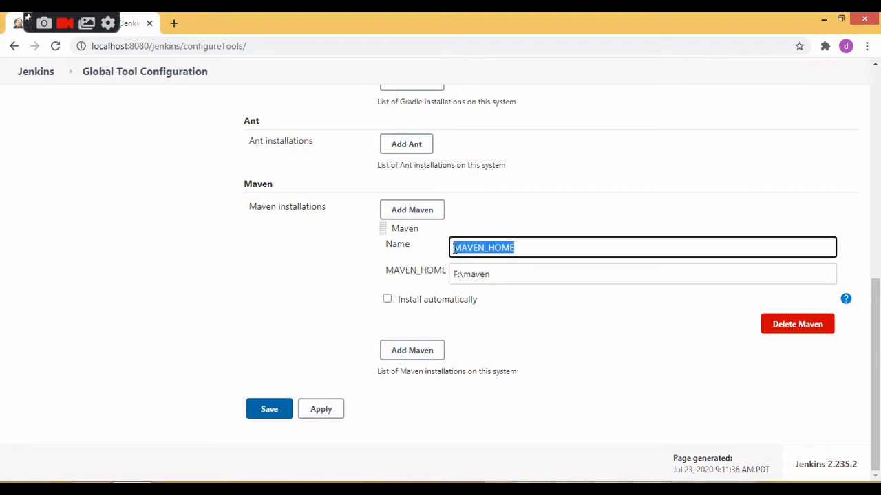
{"action": "left_click_drag", "start_coordinate": [383, 273], "coordinate": [444, 271]}
{"action": "left_click_drag", "start_coordinate": [878, 342], "coordinate": [873, 176]}
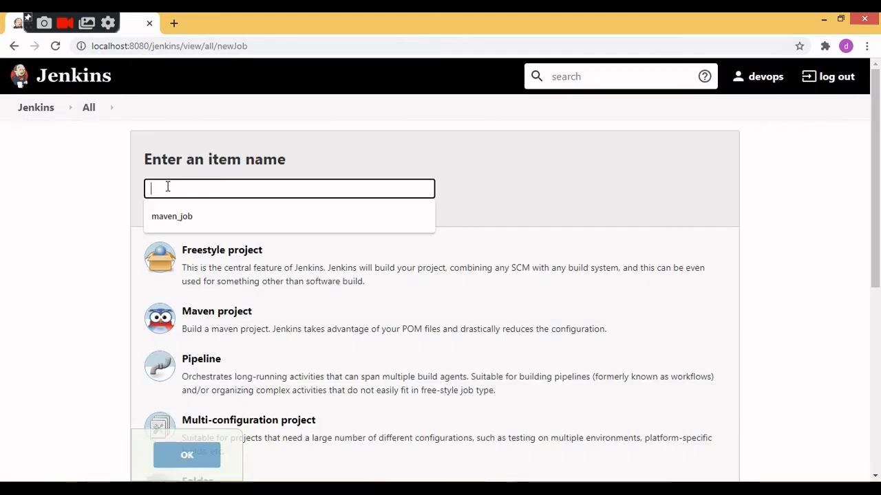
Create a new Jenkins item named maven_job1 as a Maven project.
{"action": "left_click", "coordinate": [179, 228]}
{"action": "double_click", "coordinate": [193, 208]}
{"action": "left_click", "coordinate": [205, 193]}
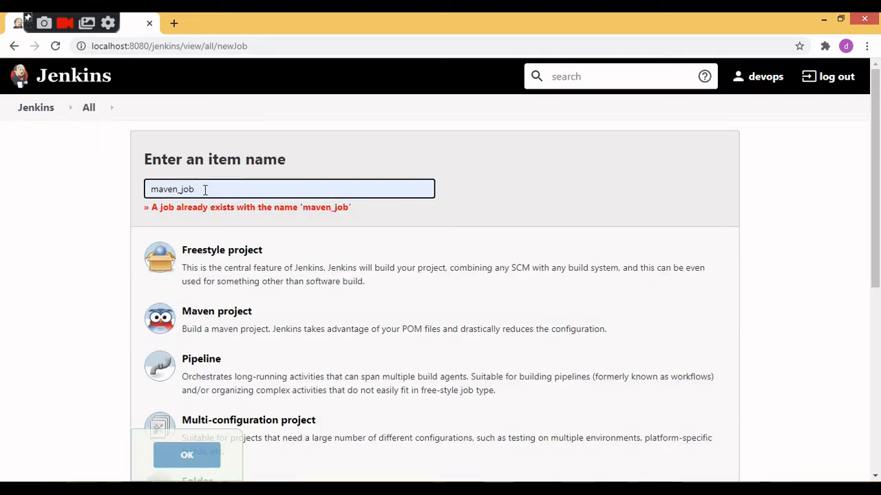
{"action": "type", "text": "1"}
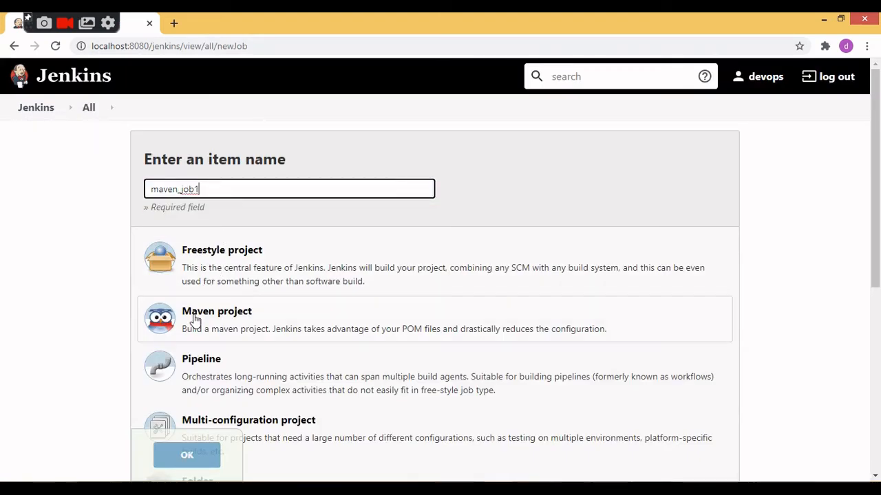
{"action": "left_click", "coordinate": [196, 321]}
{"action": "left_click", "coordinate": [181, 451]}
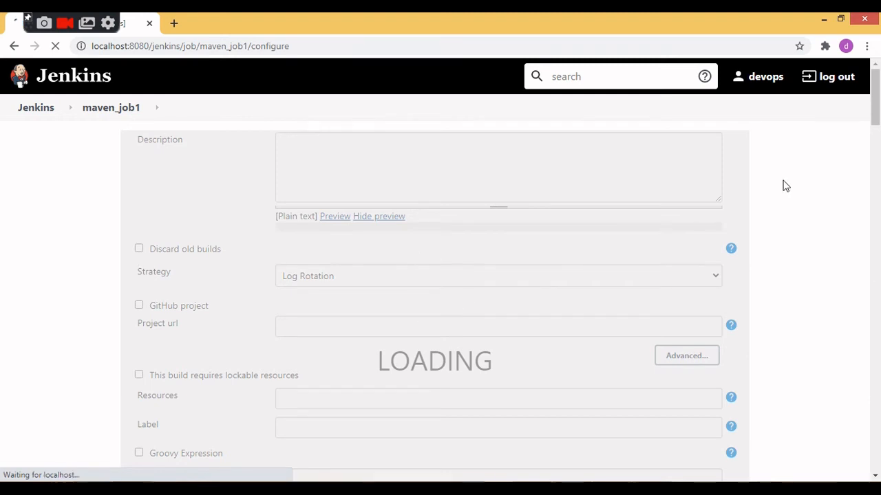
Select Git as the source code management for maven_job1 and view the javaparser-maven-sample repository on GitHub in a new tab.
{"action": "left_click_drag", "start_coordinate": [877, 114], "coordinate": [879, 223]}
{"action": "left_click", "coordinate": [150, 172]}
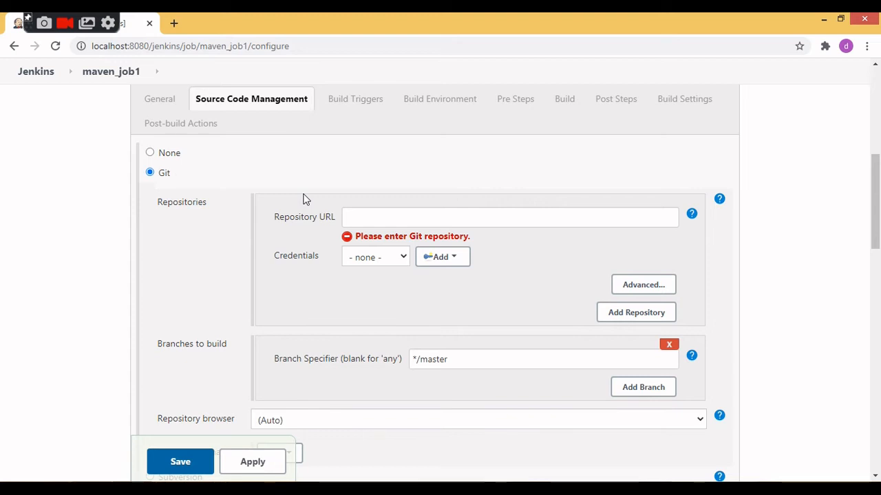
{"action": "left_click", "coordinate": [174, 23]}
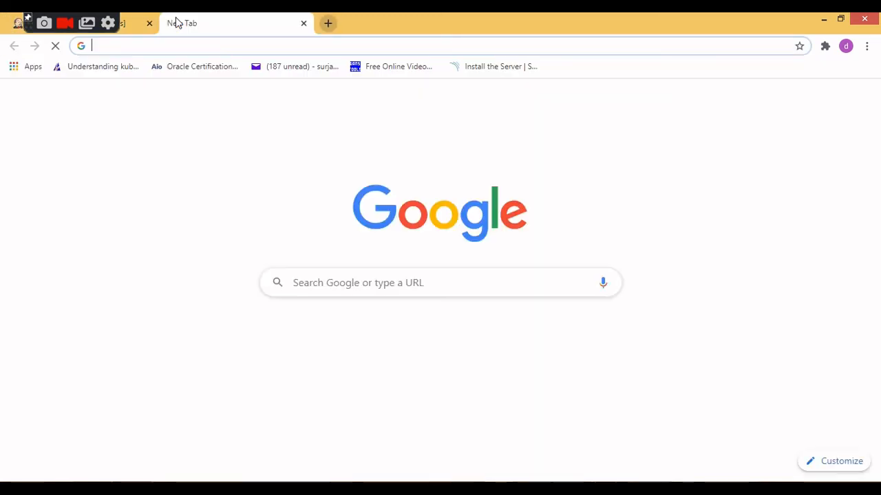
{"action": "type", "text": "https://github.com/bikrampaul/javaparser-maven-sample.git"}
{"action": "key", "text": "Return"}
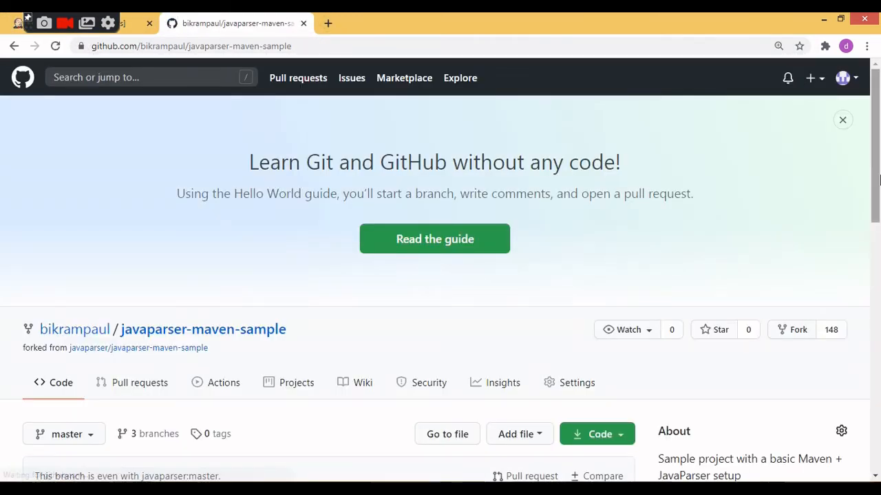
{"action": "left_click_drag", "start_coordinate": [875, 197], "coordinate": [878, 342]}
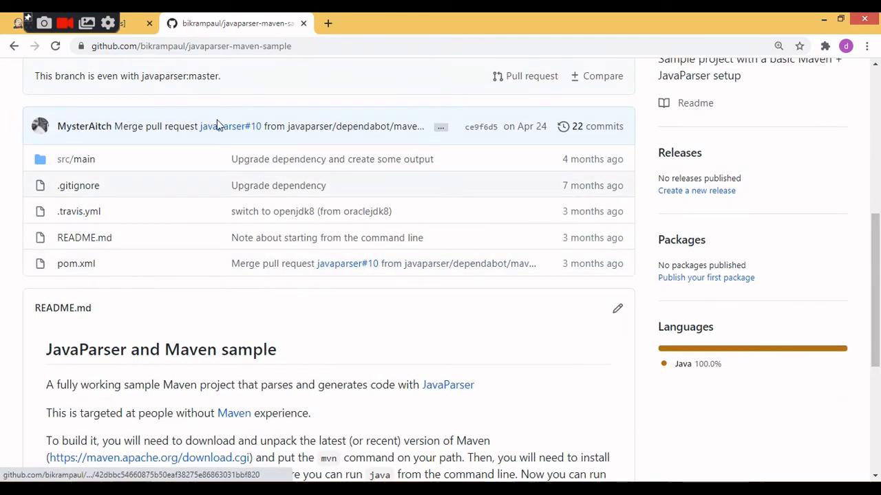
Back in the job configuration, paste the GitHub URL of javaparser-maven-sample.git as the repository URL and select the saved account credentials.
{"action": "left_click", "coordinate": [128, 23]}
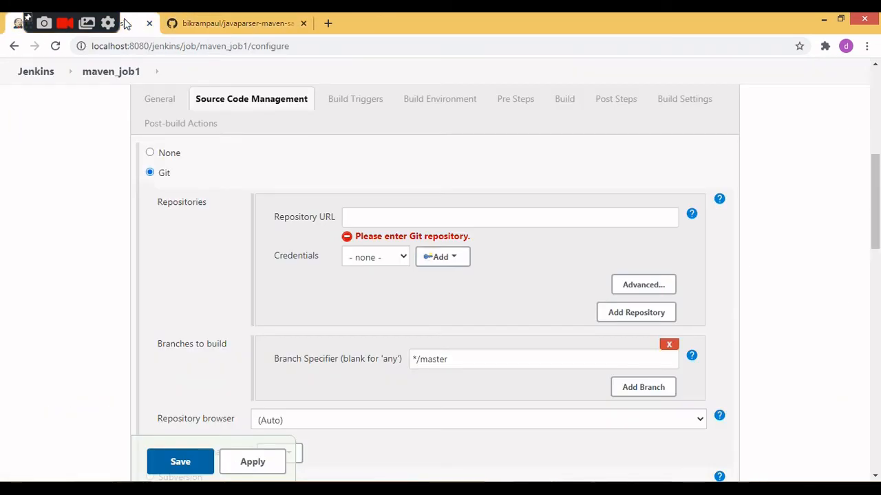
{"action": "left_click", "coordinate": [358, 212]}
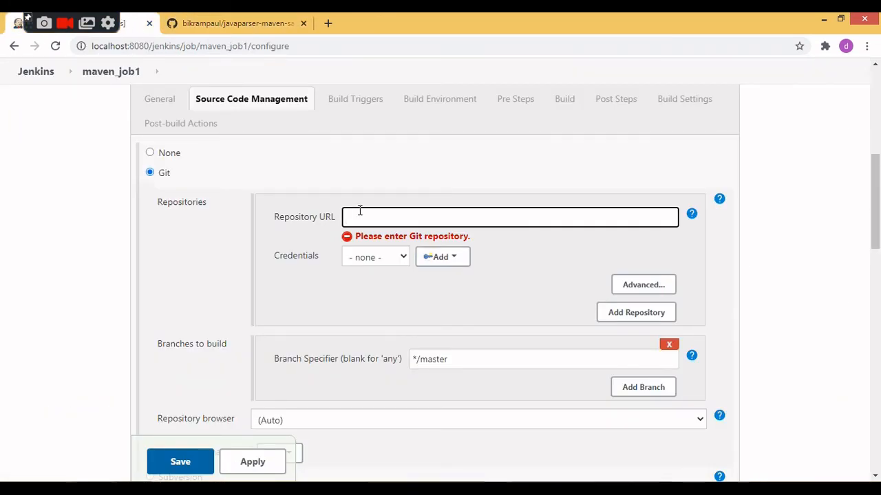
{"action": "type", "text": "https://github.com/bikrampaul/javaparser-maven-sample.git"}
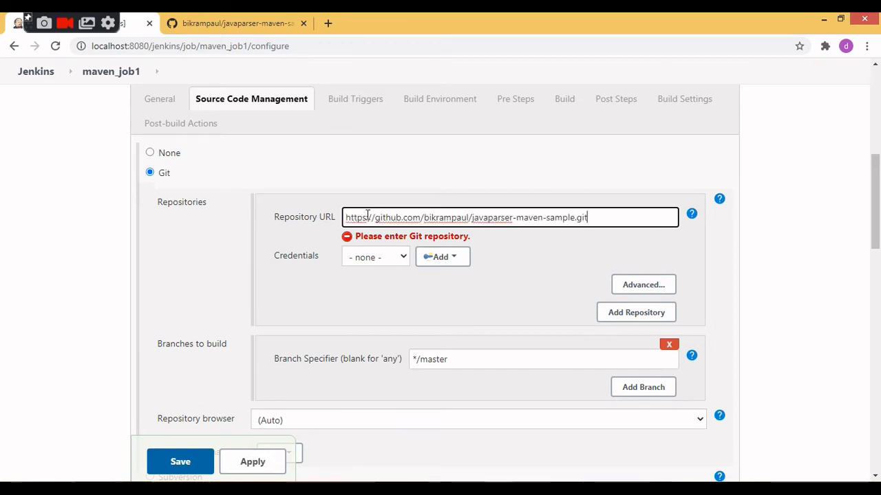
{"action": "left_click", "coordinate": [379, 256]}
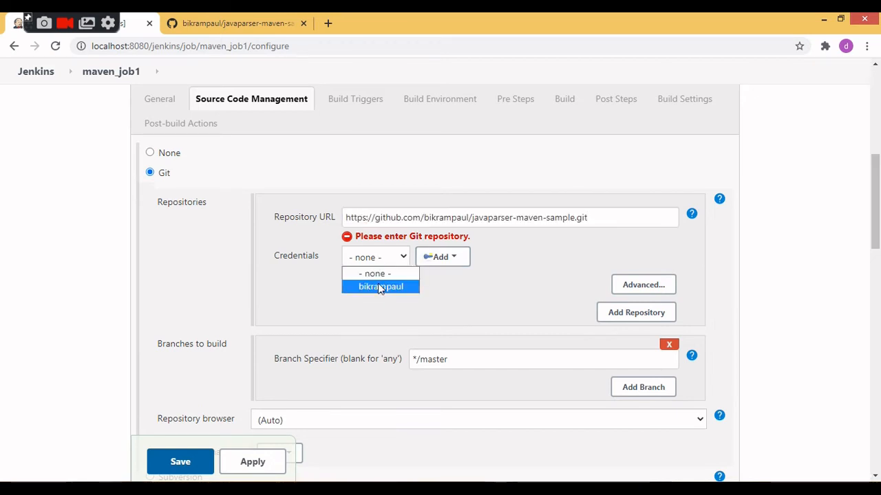
{"action": "left_click", "coordinate": [379, 287]}
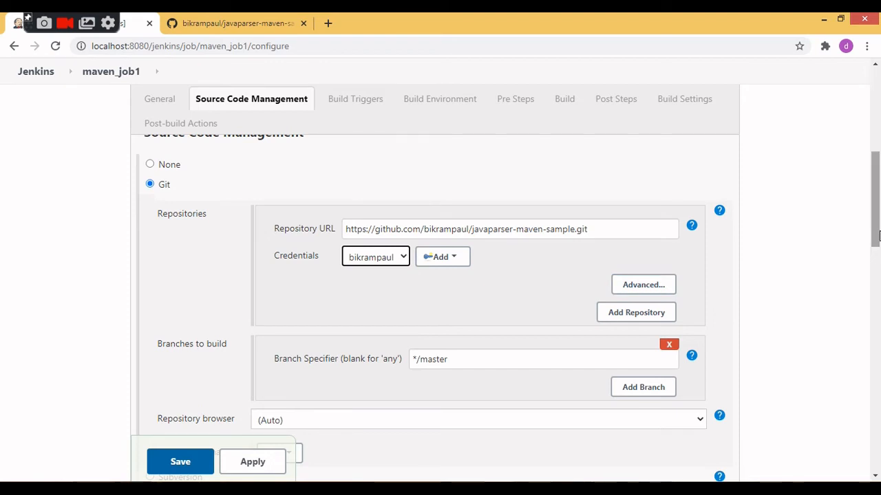
Set the build's goals and options to clean install and save the maven_job1 configuration.
{"action": "left_click_drag", "start_coordinate": [878, 236], "coordinate": [878, 393]}
{"action": "left_click", "coordinate": [302, 288]}
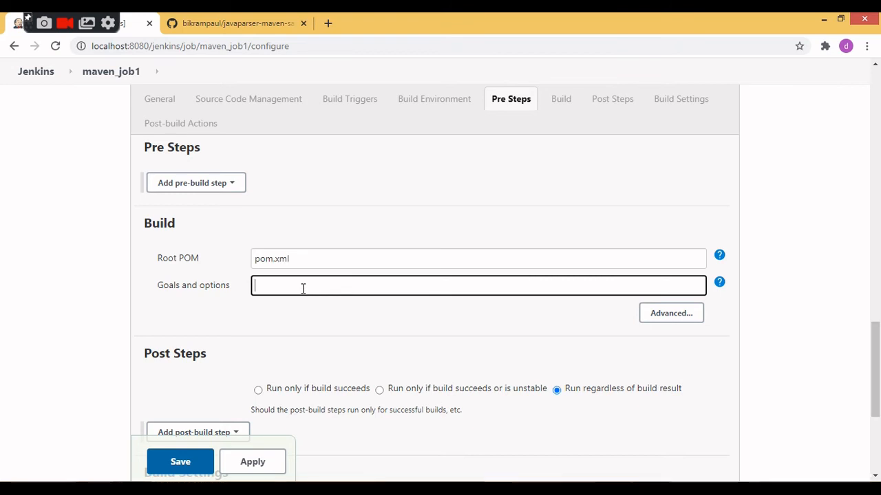
{"action": "type", "text": "clean"}
{"action": "type", "text": "install"}
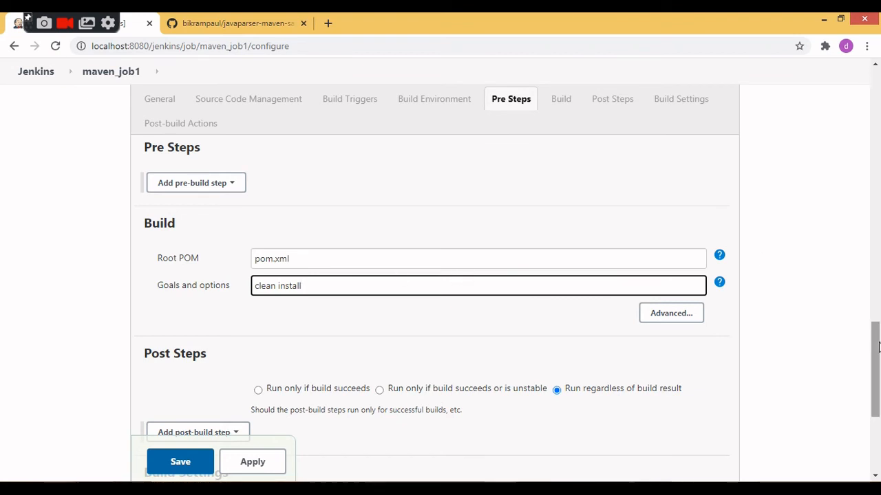
{"action": "left_click_drag", "start_coordinate": [877, 347], "coordinate": [874, 386]}
{"action": "left_click", "coordinate": [173, 406]}
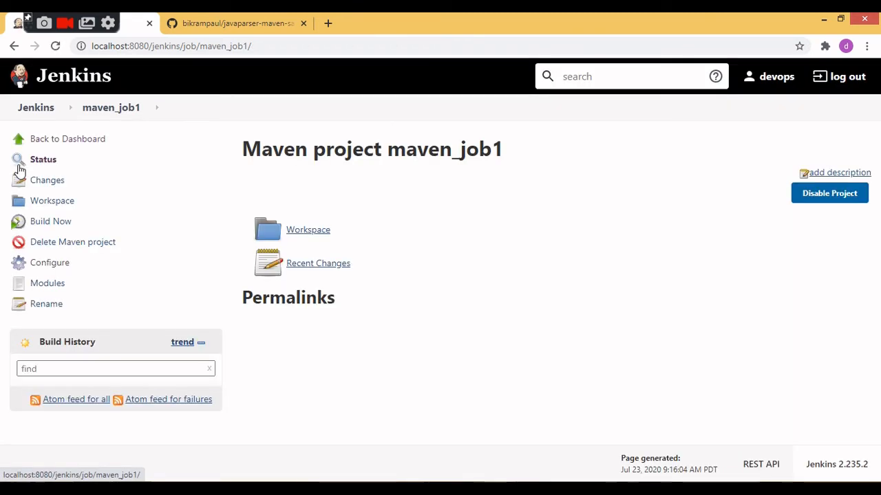
Start a build of maven_job1 and follow the console output of build #1, including the Maven execution lines.
{"action": "left_click", "coordinate": [39, 227]}
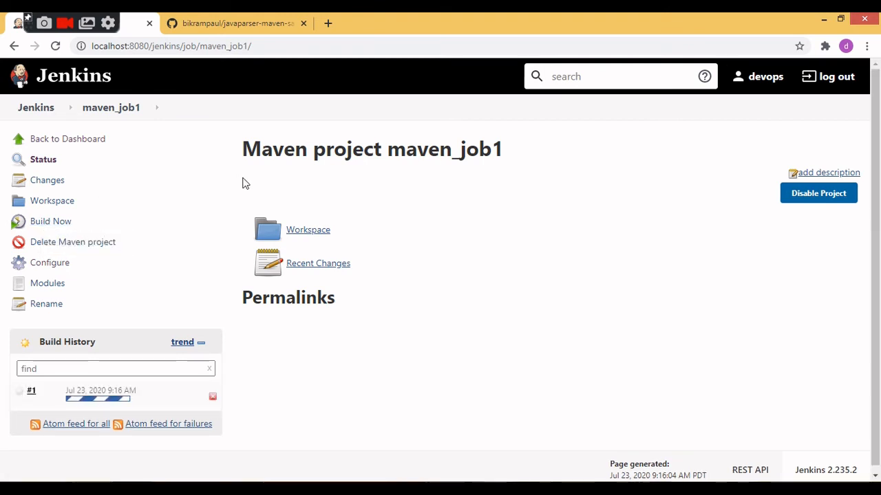
{"action": "left_click", "coordinate": [19, 393]}
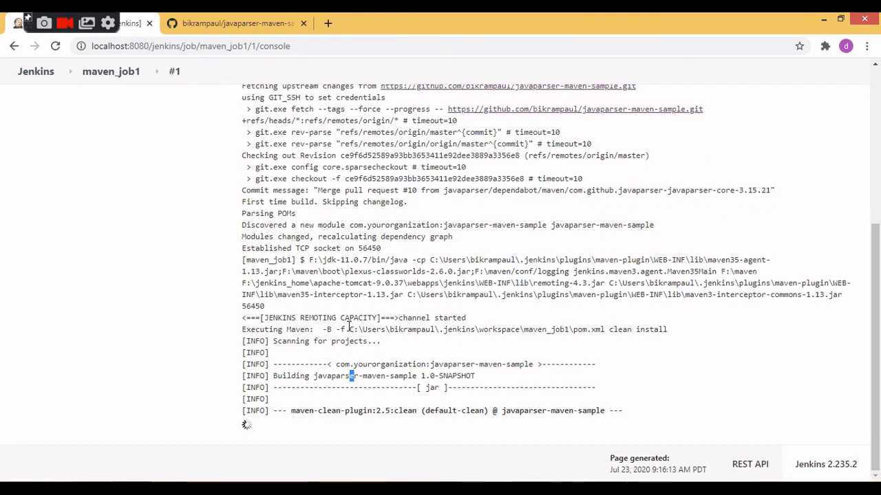
{"action": "left_click_drag", "start_coordinate": [350, 329], "coordinate": [598, 260]}
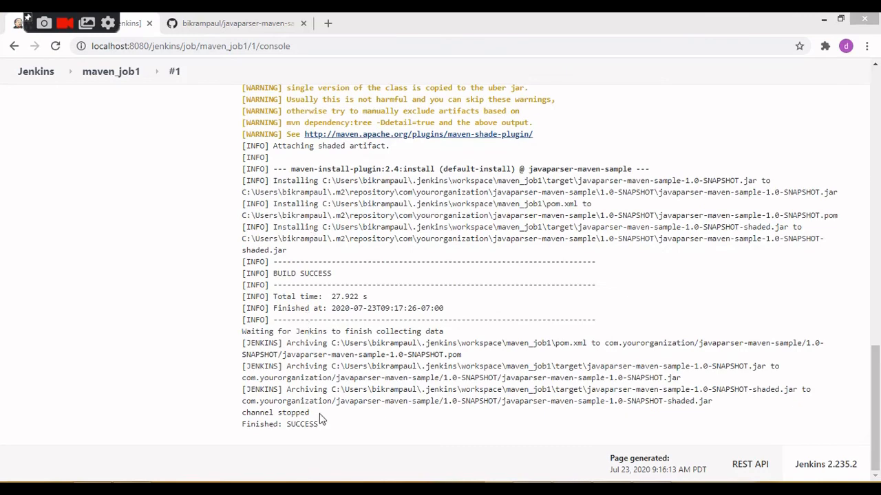
Examine the end of the console output, highlight the archived javaparser-maven-sample-1.0-SNAPSHOT-shaded.jar file name, and return to the Jenkins dashboard.
{"action": "mouse_move", "coordinate": [321, 429]}
{"action": "left_mouse_down"}
{"action": "mouse_move", "coordinate": [231, 308]}
{"action": "mouse_move", "coordinate": [212, 154]}
{"action": "mouse_move", "coordinate": [220, 221]}
{"action": "left_mouse_up"}
{"action": "left_click", "coordinate": [143, 284]}
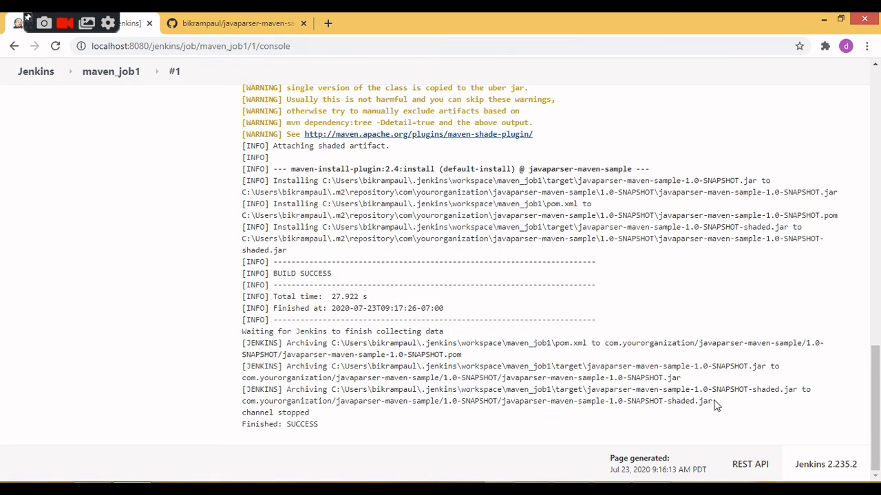
{"action": "left_click_drag", "start_coordinate": [711, 403], "coordinate": [503, 407]}
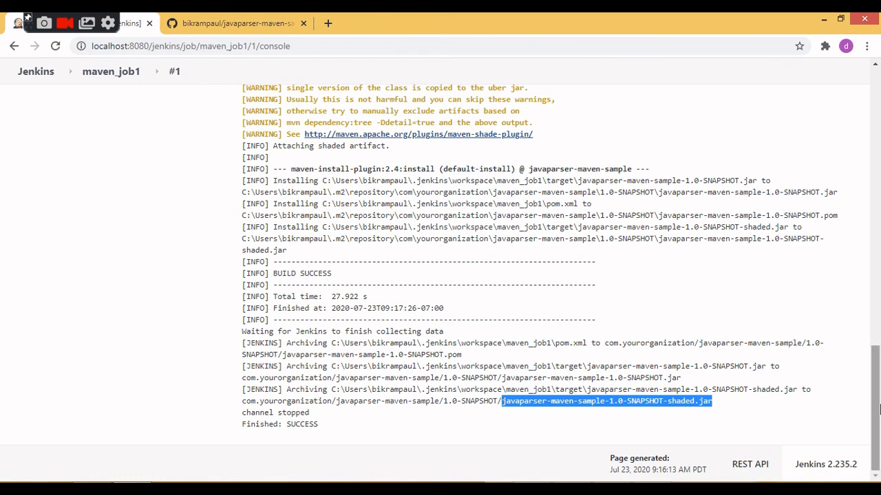
{"action": "mouse_move", "coordinate": [875, 411]}
{"action": "left_mouse_down"}
{"action": "mouse_move", "coordinate": [875, 341]}
{"action": "mouse_move", "coordinate": [875, 412]}
{"action": "left_mouse_up"}
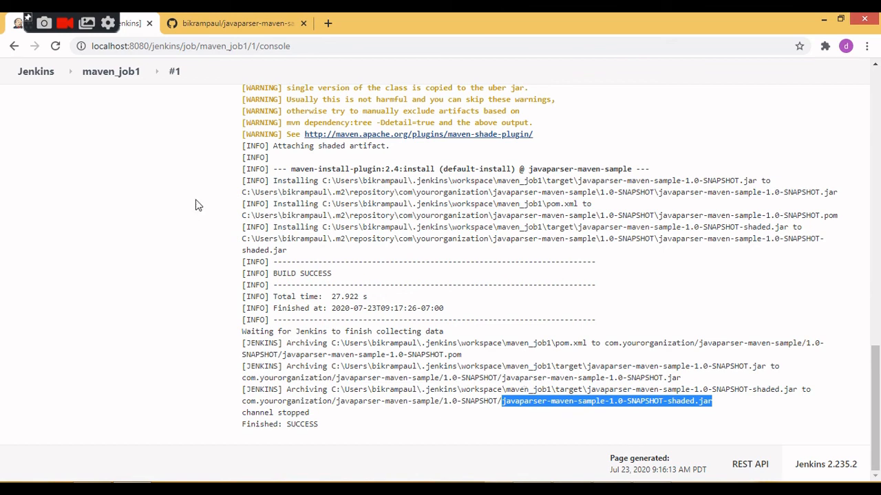
{"action": "left_click", "coordinate": [36, 76]}
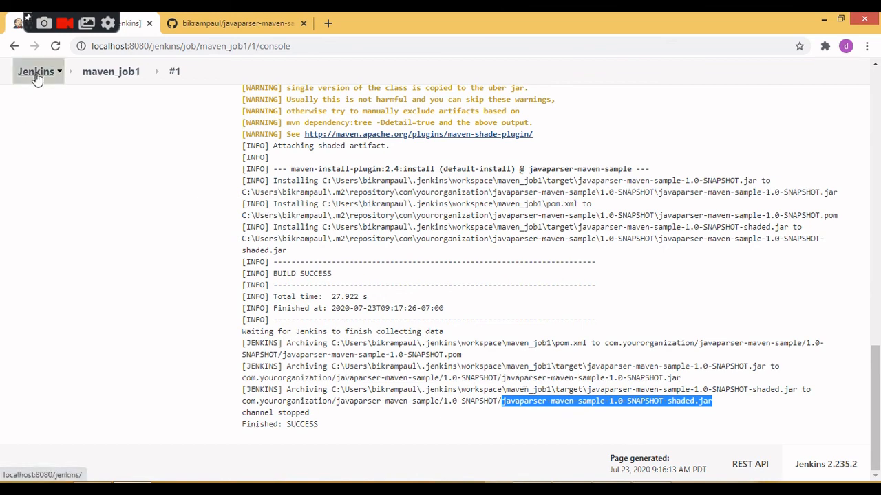